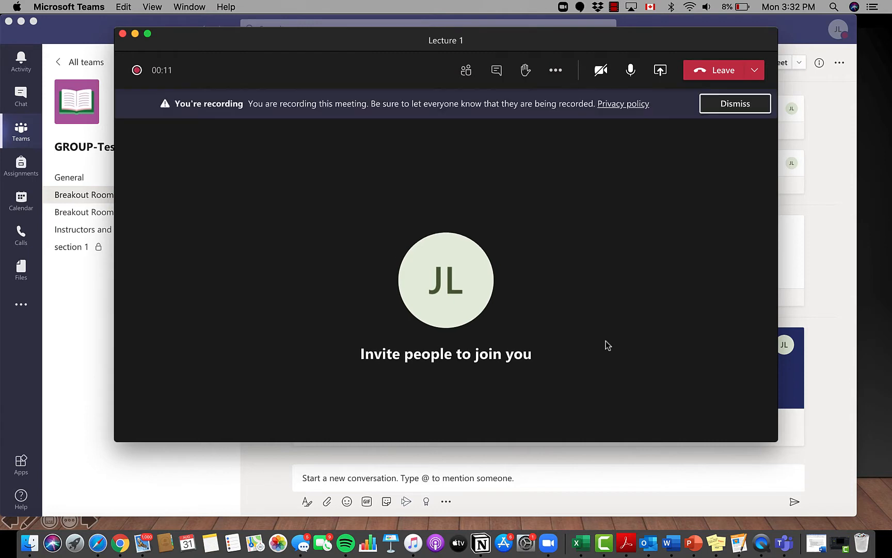
Present Screen #1 in the Lecture 1 meeting, bring the PowerPoint slide show to the front and toggle the camera.
{"action": "left_click", "coordinate": [723, 107]}
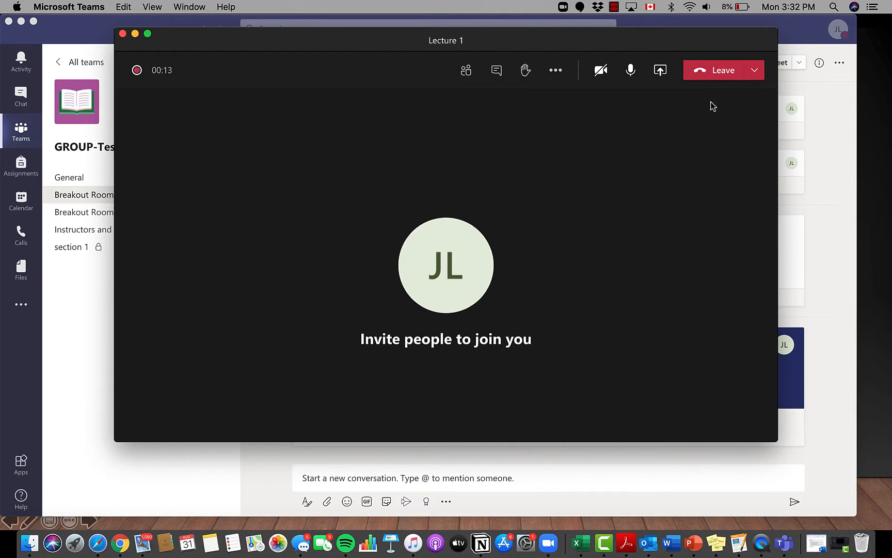
{"action": "left_click", "coordinate": [661, 72]}
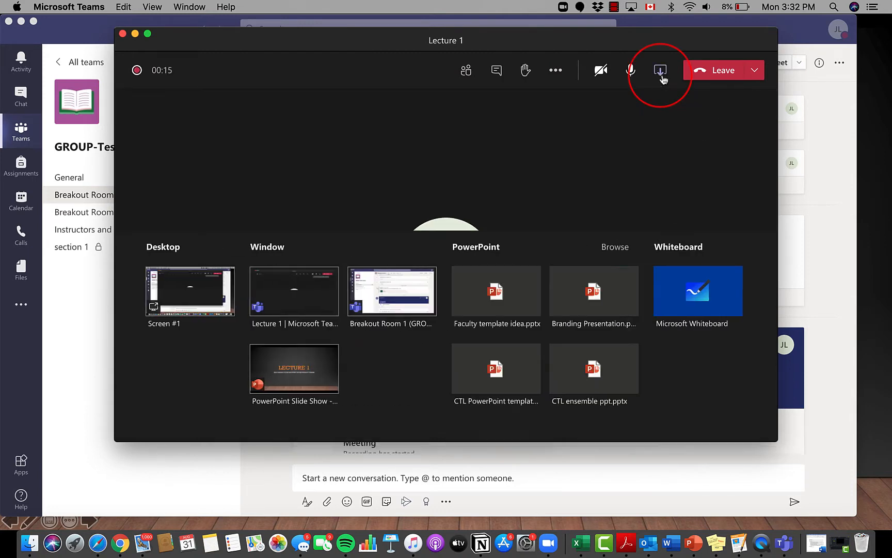
{"action": "left_click", "coordinate": [201, 301]}
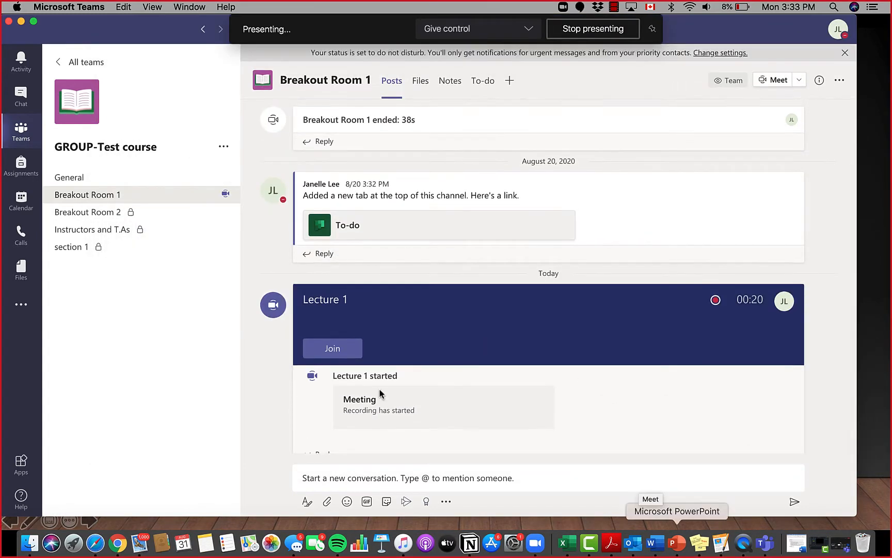
{"action": "left_click", "coordinate": [678, 548]}
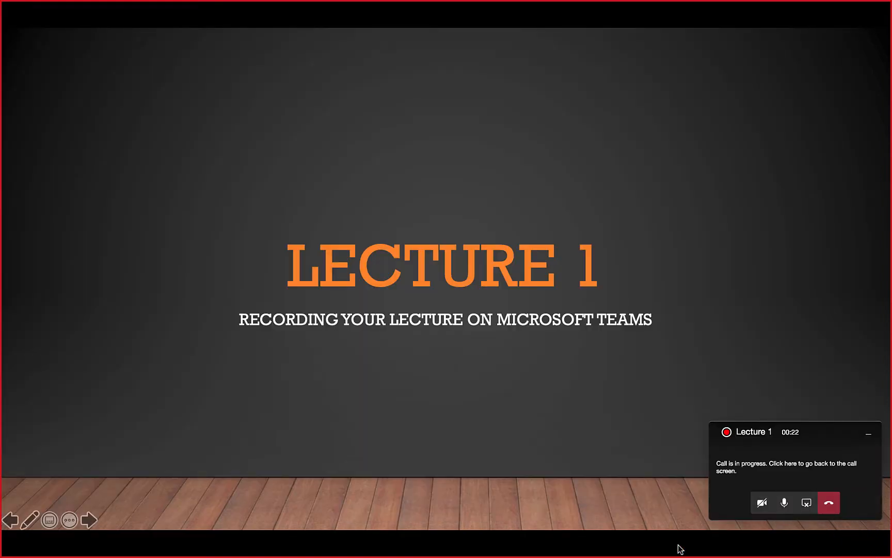
{"action": "left_click", "coordinate": [762, 503]}
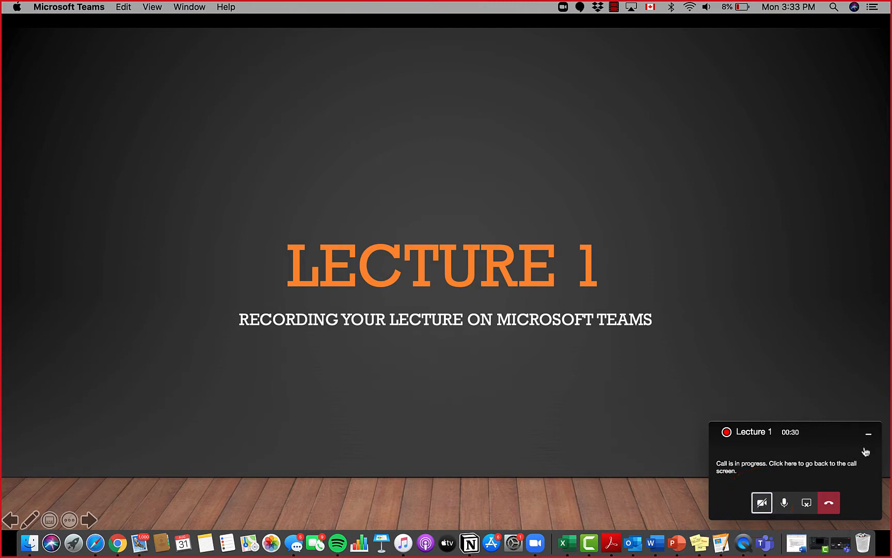
Return to the Lecture 1 call, stop the recording and leave the meeting.
{"action": "left_click", "coordinate": [805, 458]}
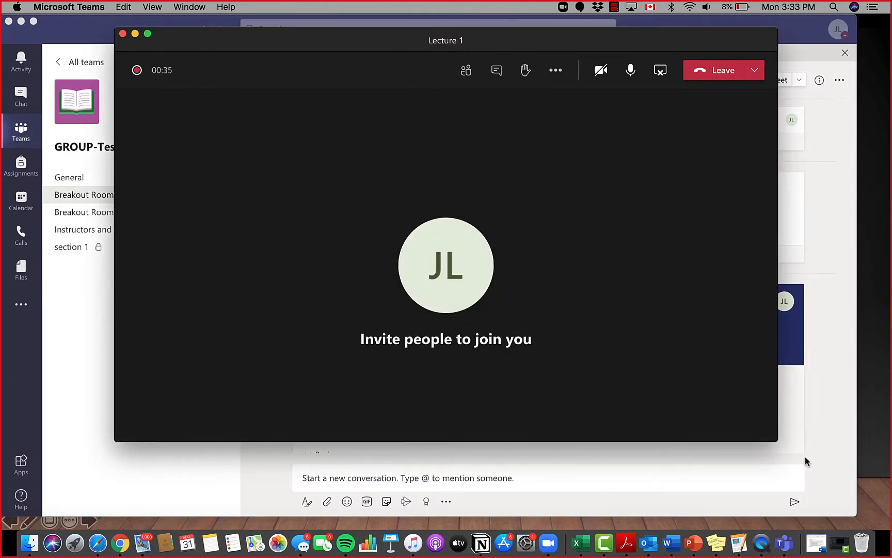
{"action": "left_click", "coordinate": [562, 74]}
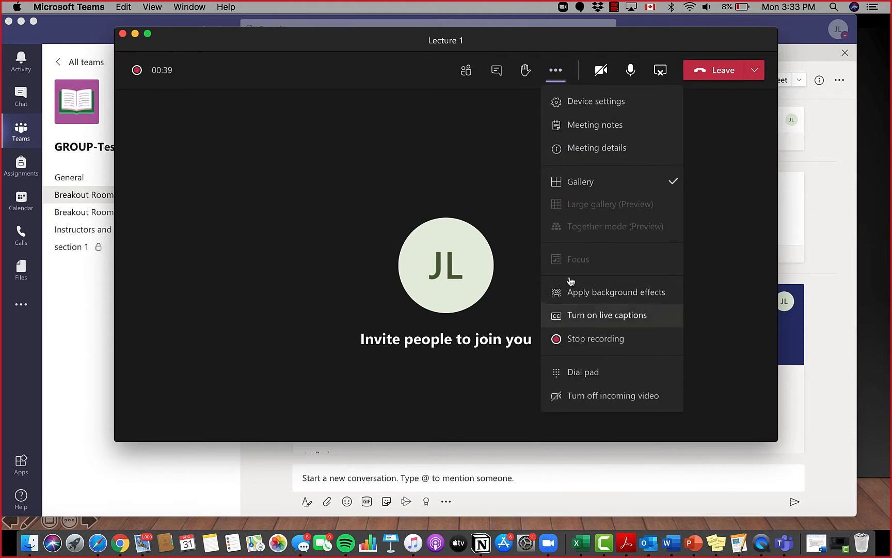
{"action": "left_click", "coordinate": [572, 339]}
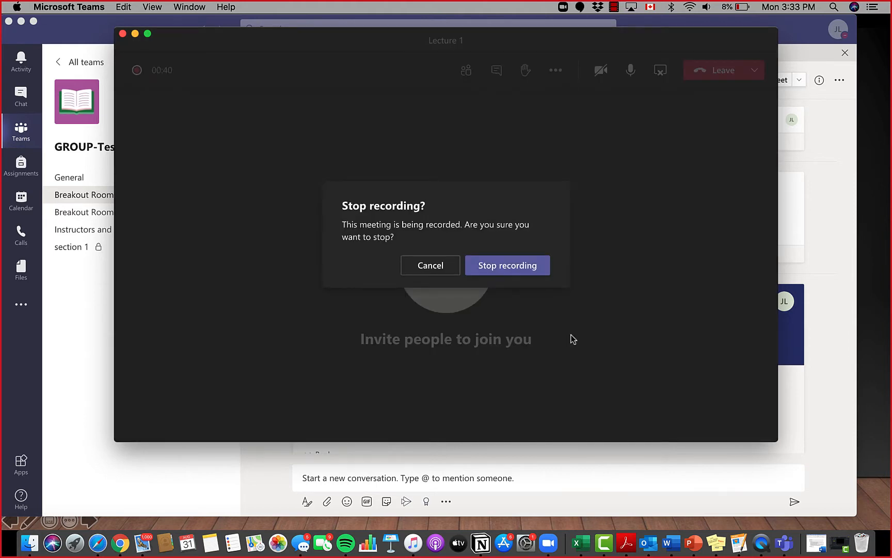
{"action": "left_click", "coordinate": [532, 272]}
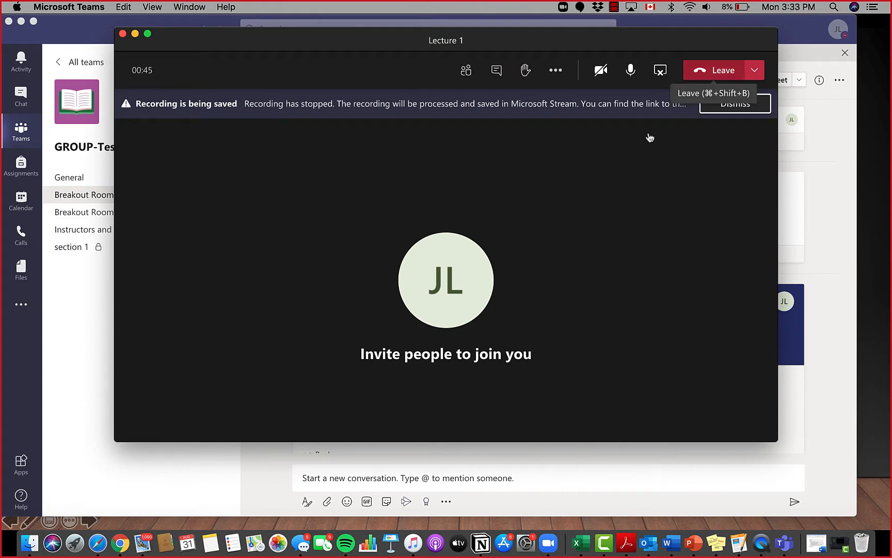
{"action": "left_click", "coordinate": [708, 72]}
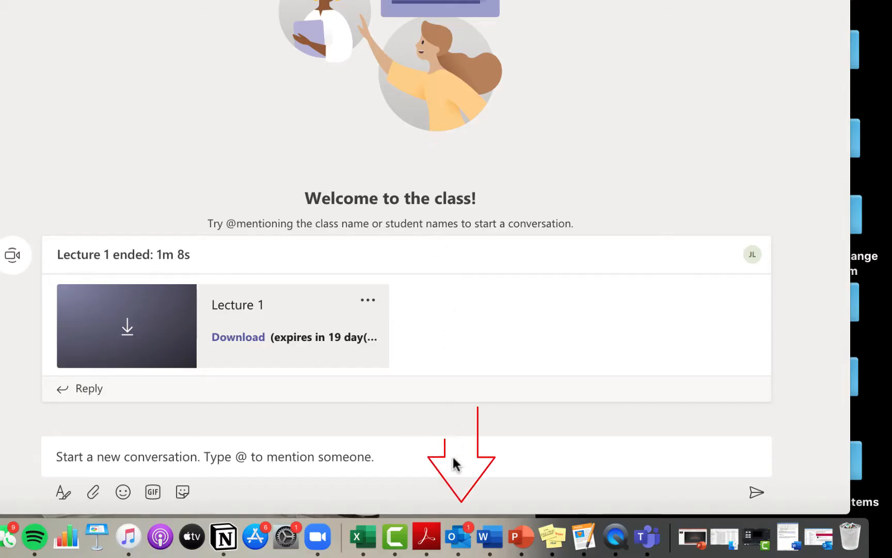
Switch to Outlook, follow the link in the Microsoft Stream email to the Lecture 1 video and open it for trimming.
{"action": "left_click", "coordinate": [457, 537]}
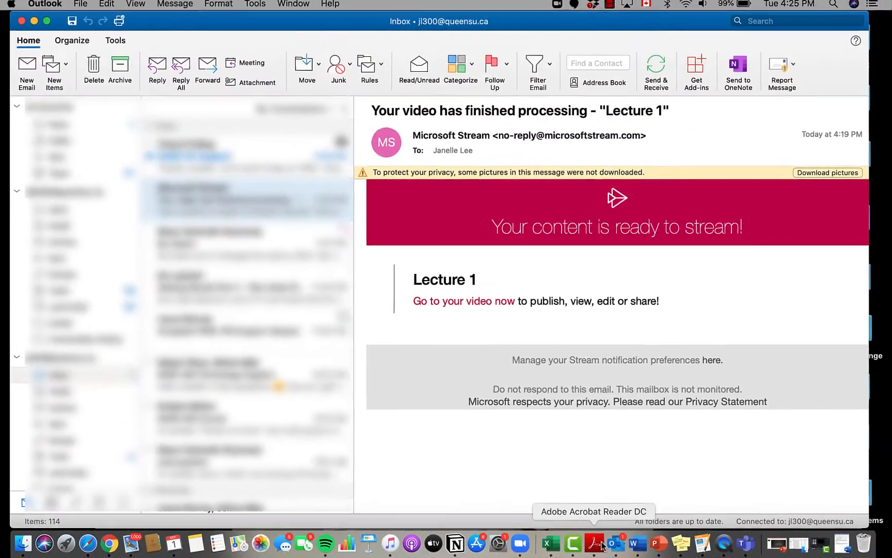
{"action": "left_click", "coordinate": [515, 304]}
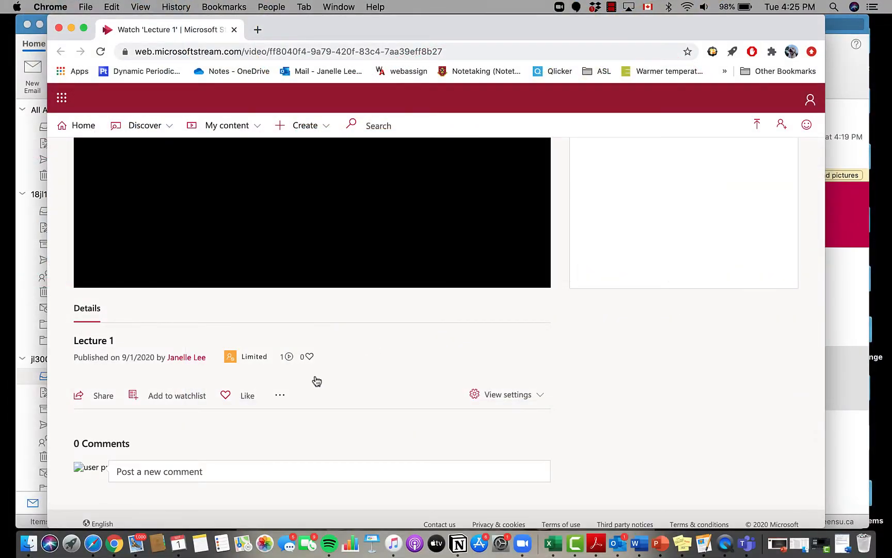
{"action": "left_click", "coordinate": [281, 396]}
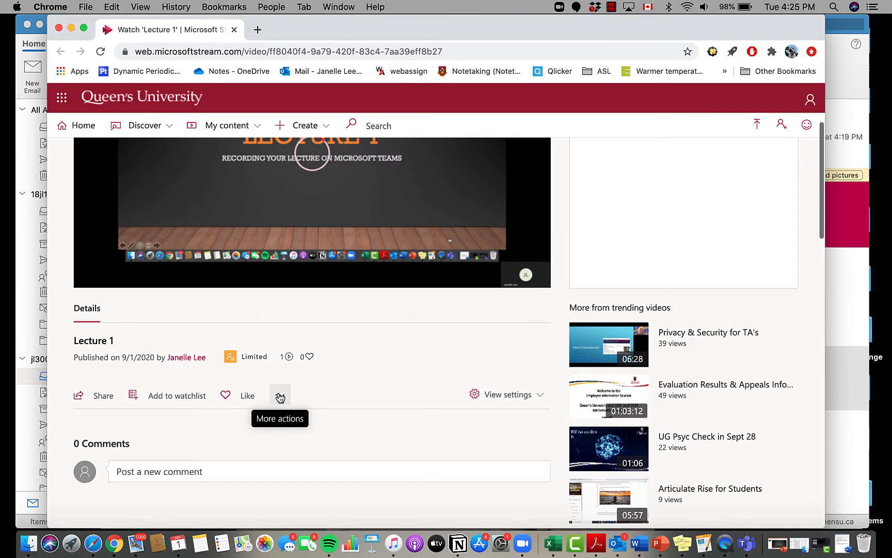
{"action": "left_click", "coordinate": [279, 396]}
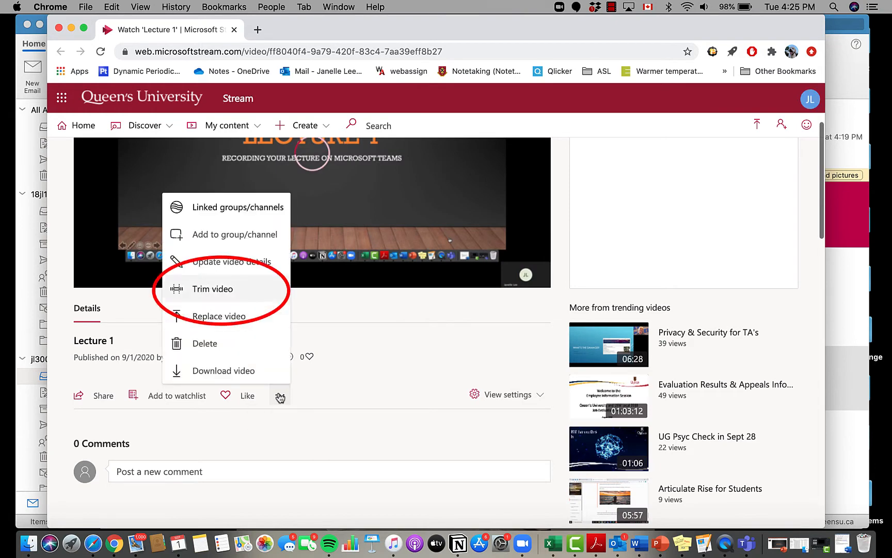
{"action": "left_click", "coordinate": [212, 289]}
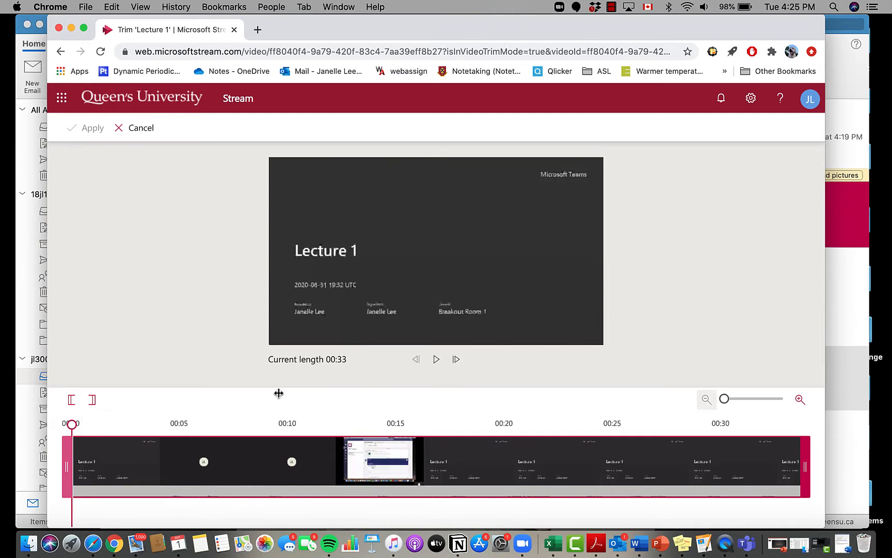
Trim the Lecture 1 video so that it starts at 00:16 and ends at about 00:25.
{"action": "left_click_drag", "start_coordinate": [67, 466], "coordinate": [420, 469]}
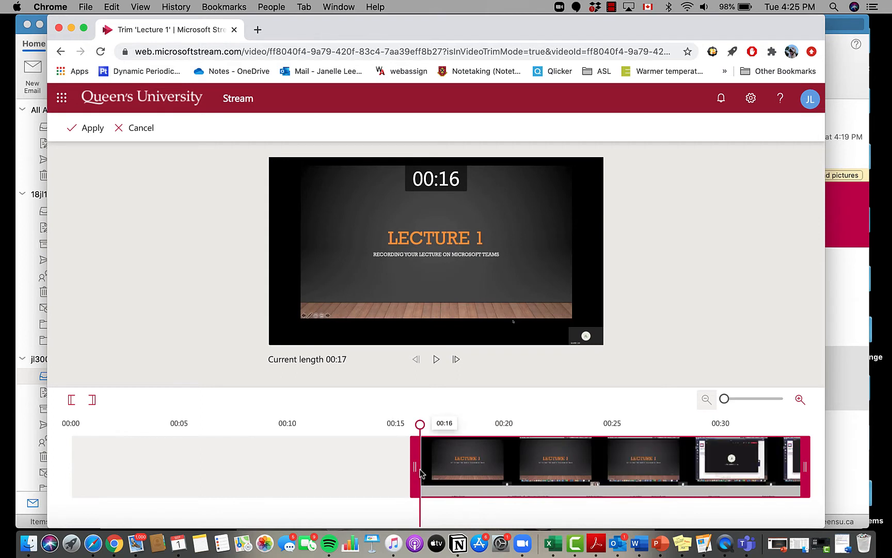
{"action": "left_click_drag", "start_coordinate": [728, 398], "coordinate": [753, 401]}
{"action": "scroll", "coordinate": [751, 467], "scroll_direction": "right", "scroll_amount": 5}
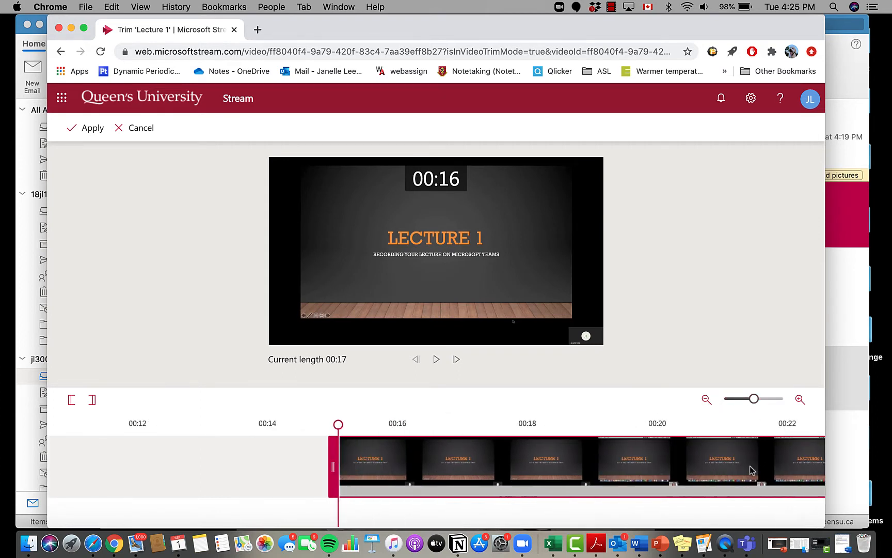
{"action": "scroll", "coordinate": [752, 470], "scroll_direction": "right", "scroll_amount": 10}
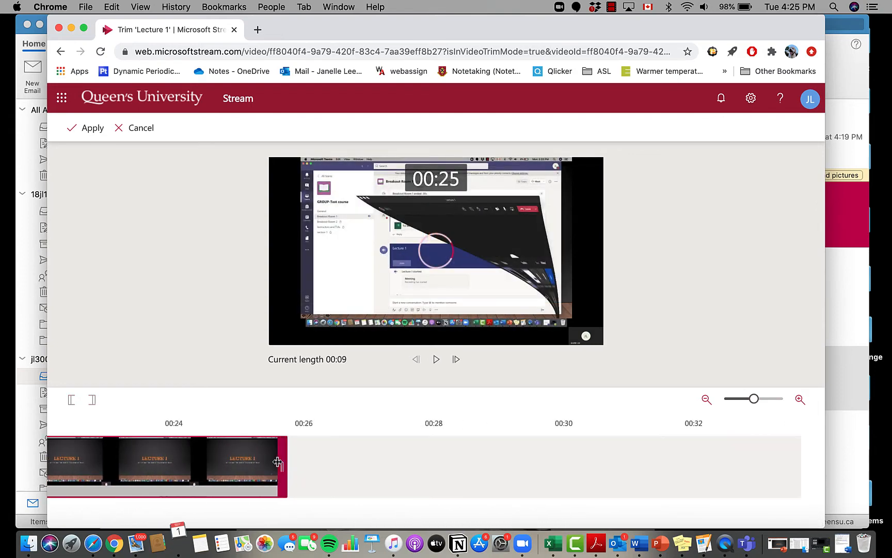
{"action": "left_click_drag", "start_coordinate": [278, 462], "coordinate": [270, 464]}
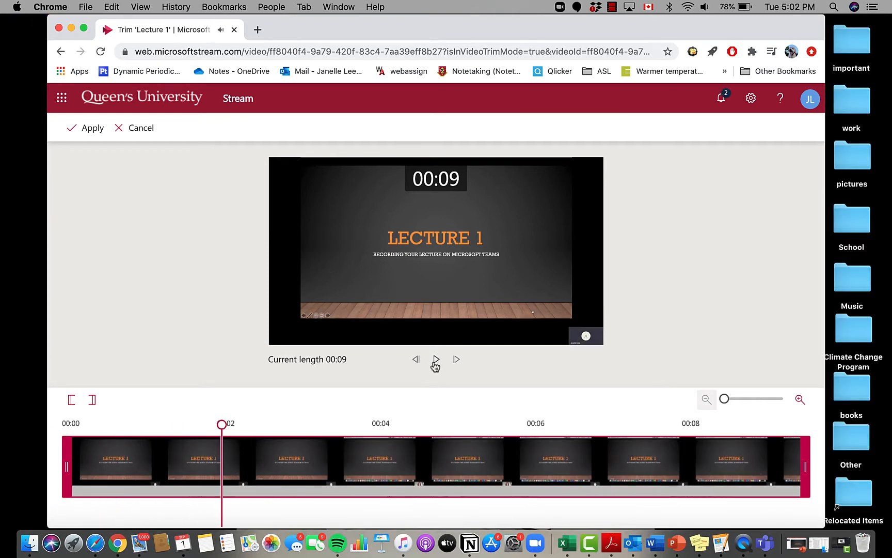
Set the trim start at the playhead near 00:02, play on, and set the trim end at the playhead between 00:04 and 00:05.
{"action": "left_click", "coordinate": [72, 399]}
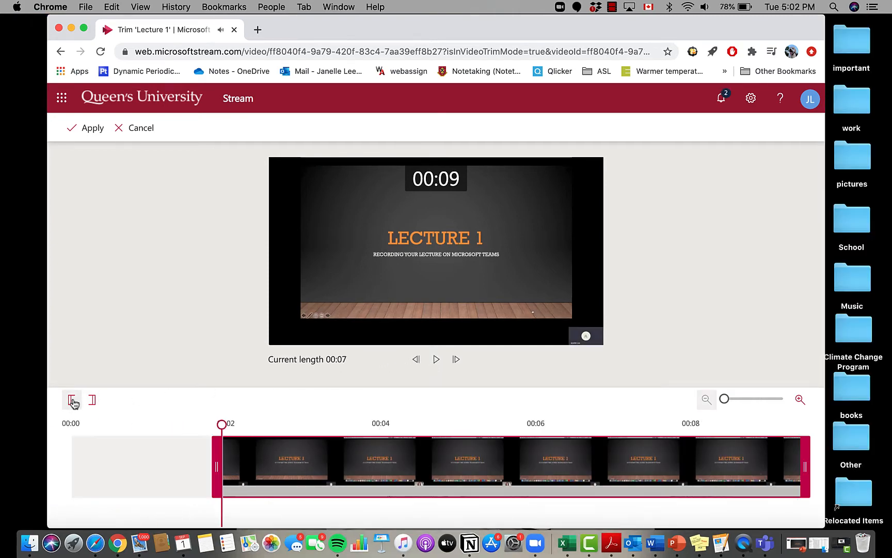
{"action": "left_click", "coordinate": [436, 359]}
{"action": "left_click", "coordinate": [436, 358]}
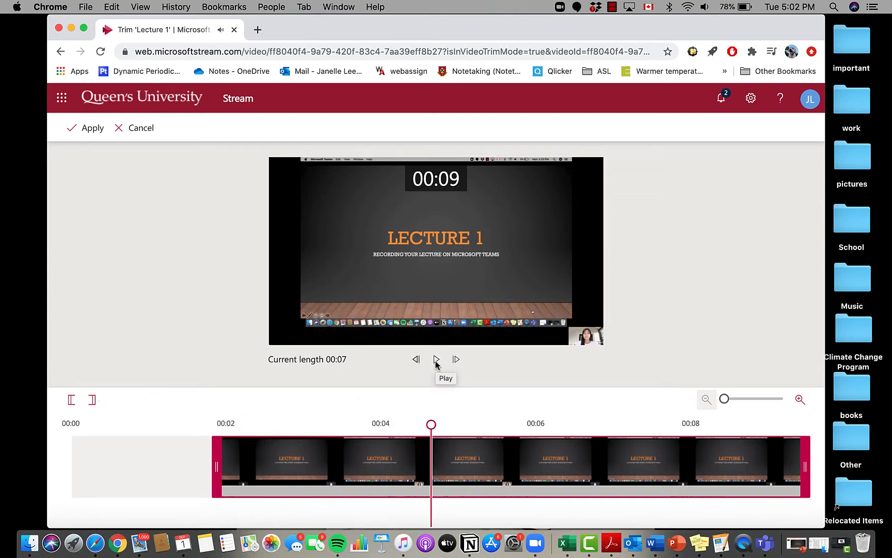
{"action": "left_click", "coordinate": [90, 400]}
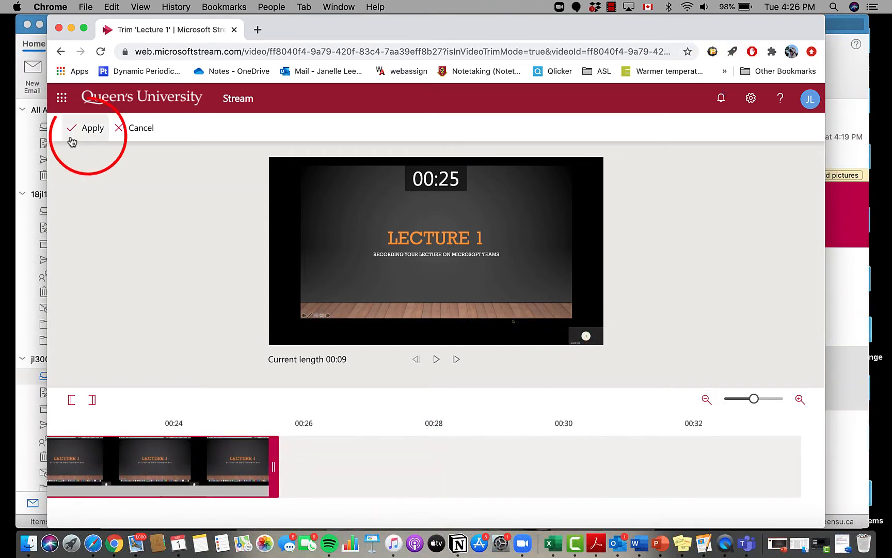
Apply the trim and confirm permanently deleting the trimmed parts of the video.
{"action": "left_click", "coordinate": [71, 137]}
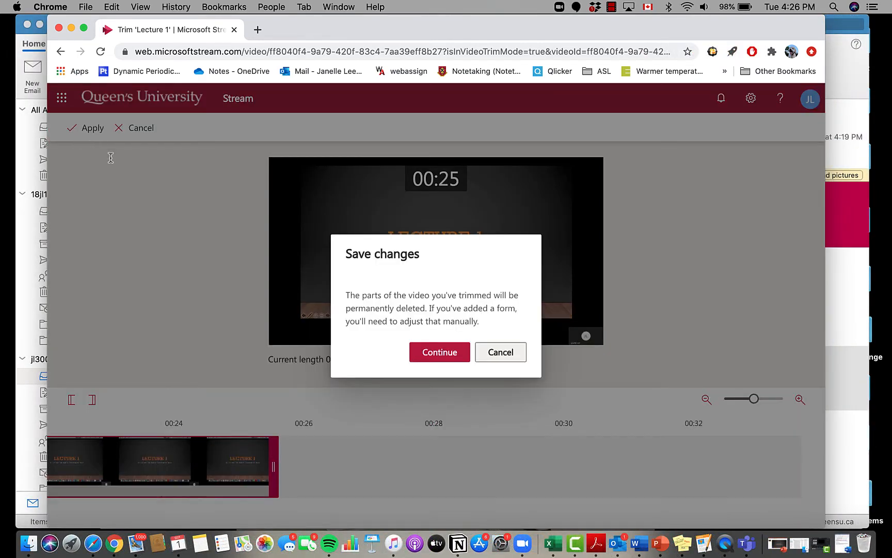
{"action": "left_click", "coordinate": [438, 352]}
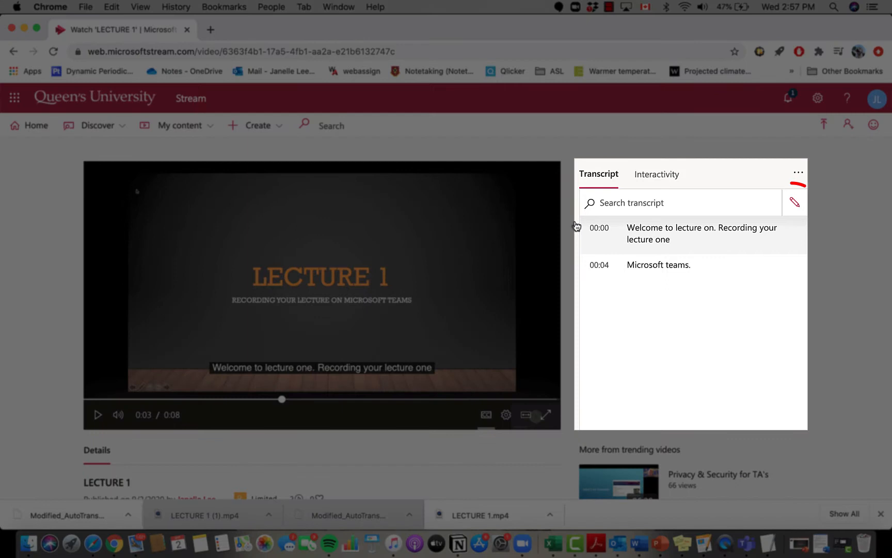
Correct the 00:00 transcript line to "Welcome to lecture one. Recording your lecture one", save it and finish editing the transcript.
{"action": "left_click", "coordinate": [795, 204]}
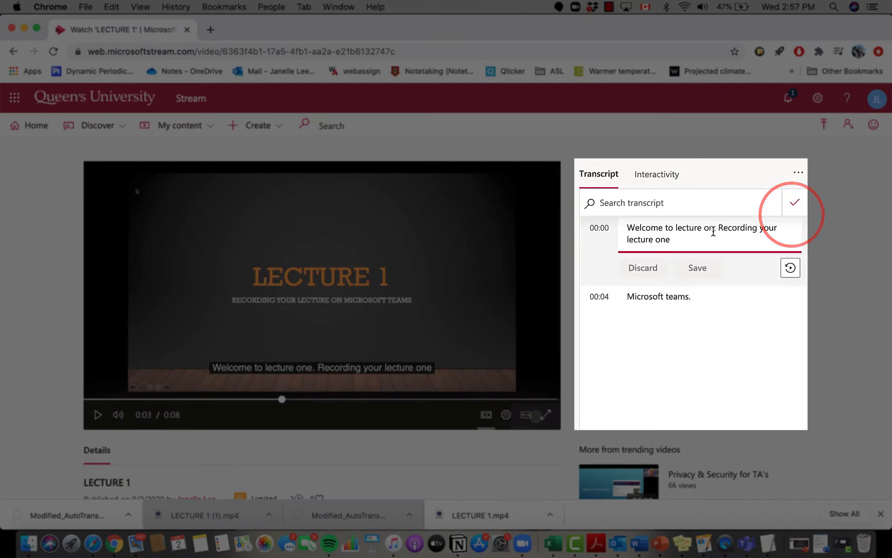
{"action": "type", "text": "e."}
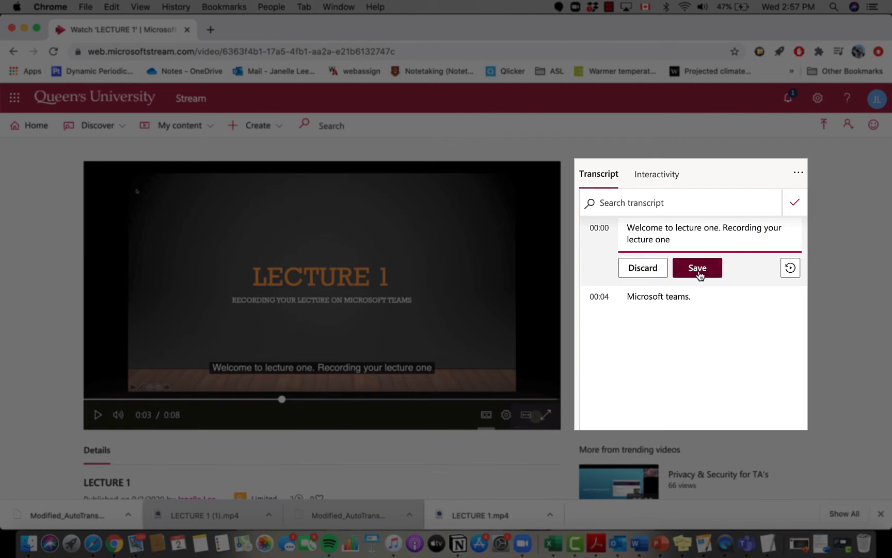
{"action": "left_click", "coordinate": [700, 268]}
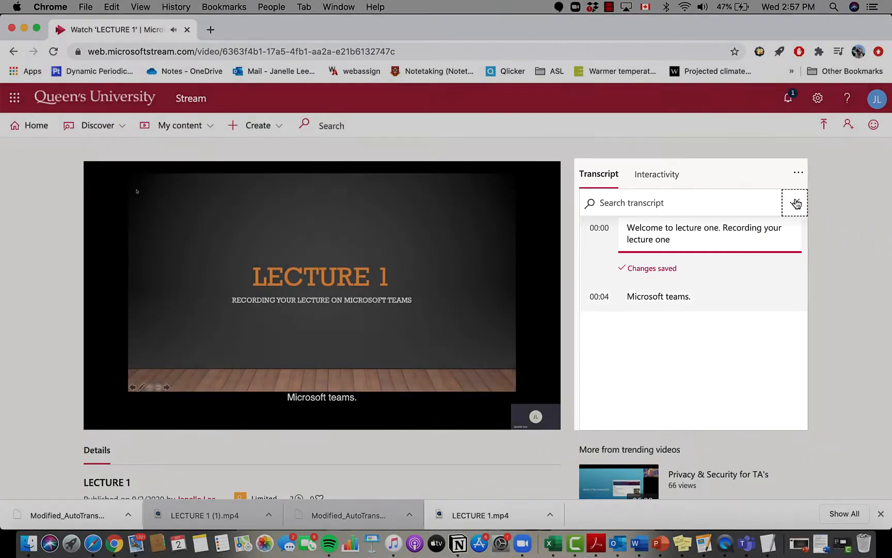
{"action": "left_click", "coordinate": [795, 203]}
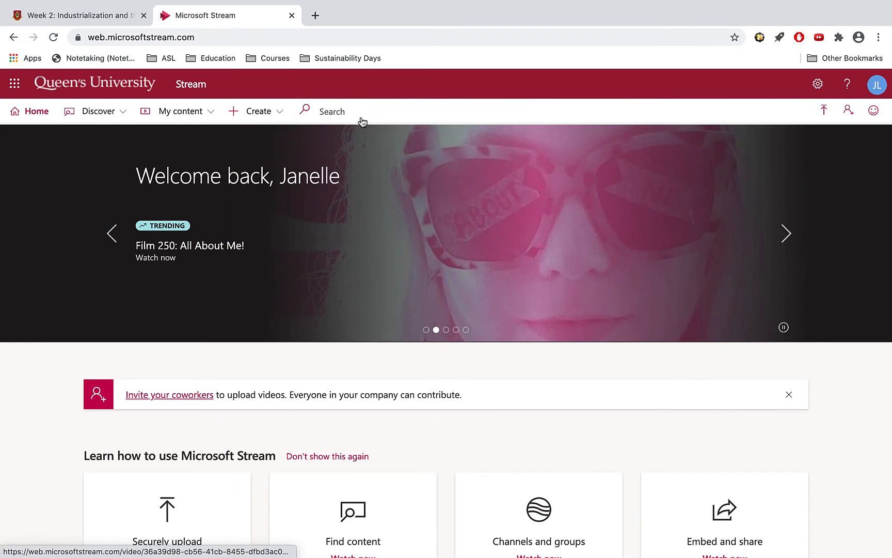
Go to your own videos and open the details of the LECTURE 1 video dated 9/2/2020 for editing.
{"action": "left_click", "coordinate": [201, 114]}
{"action": "left_click", "coordinate": [188, 139]}
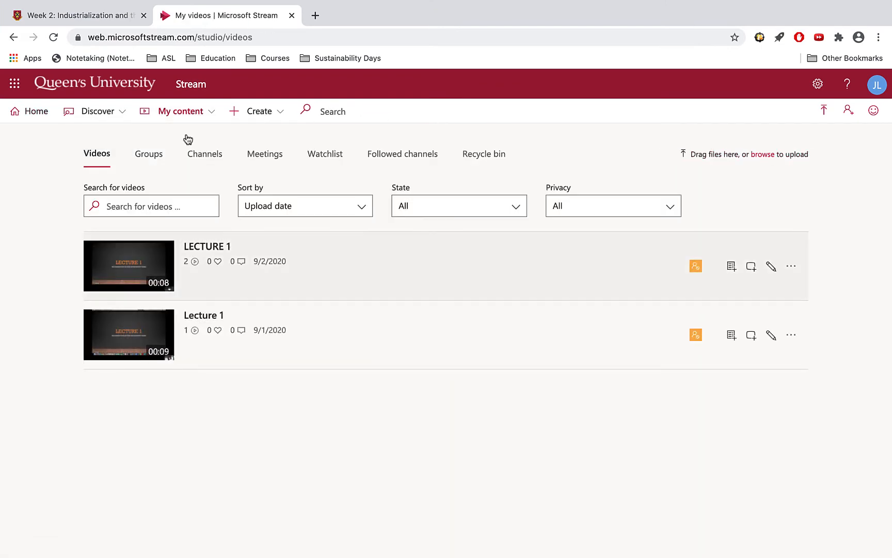
{"action": "left_click", "coordinate": [771, 268]}
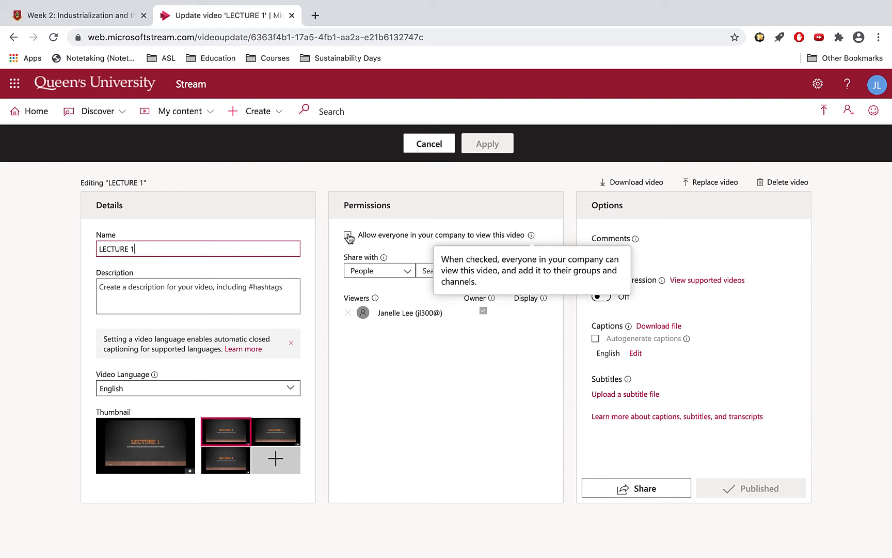
Share the video with GROUP-Test course from your groups and apply the changes.
{"action": "left_click", "coordinate": [403, 271]}
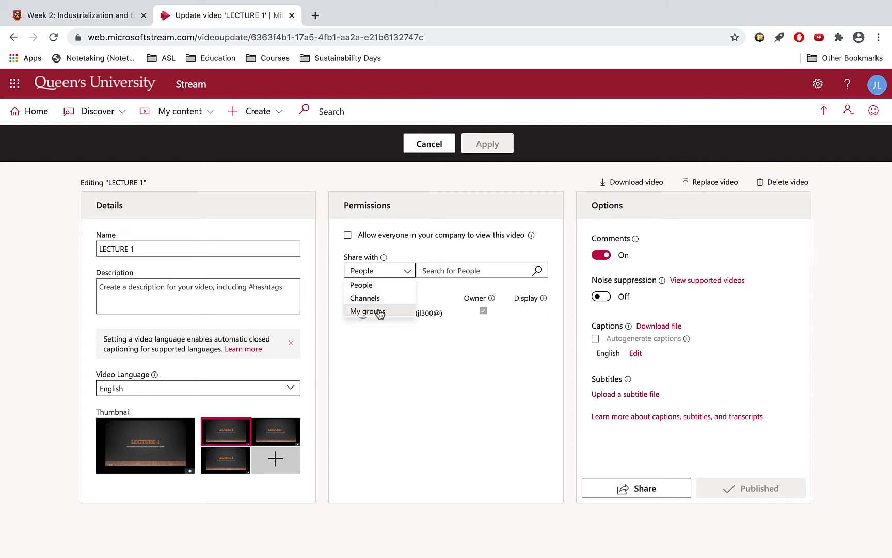
{"action": "left_click", "coordinate": [379, 312]}
{"action": "left_click", "coordinate": [443, 273]}
{"action": "type", "text": "group"}
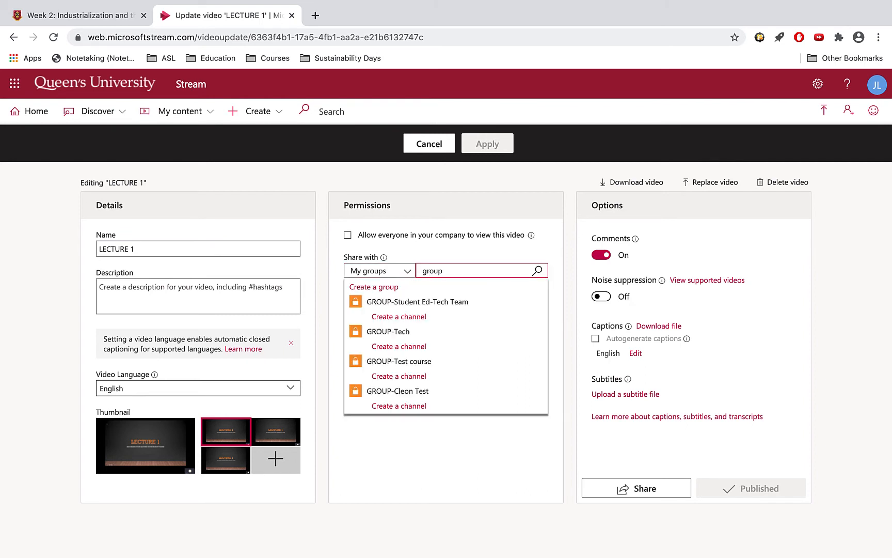
{"action": "left_click", "coordinate": [418, 364]}
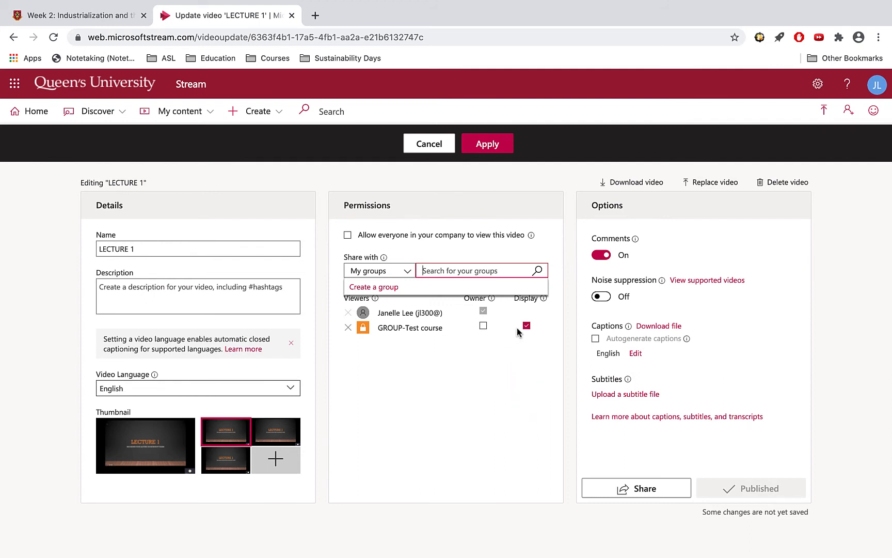
{"action": "left_click", "coordinate": [483, 146]}
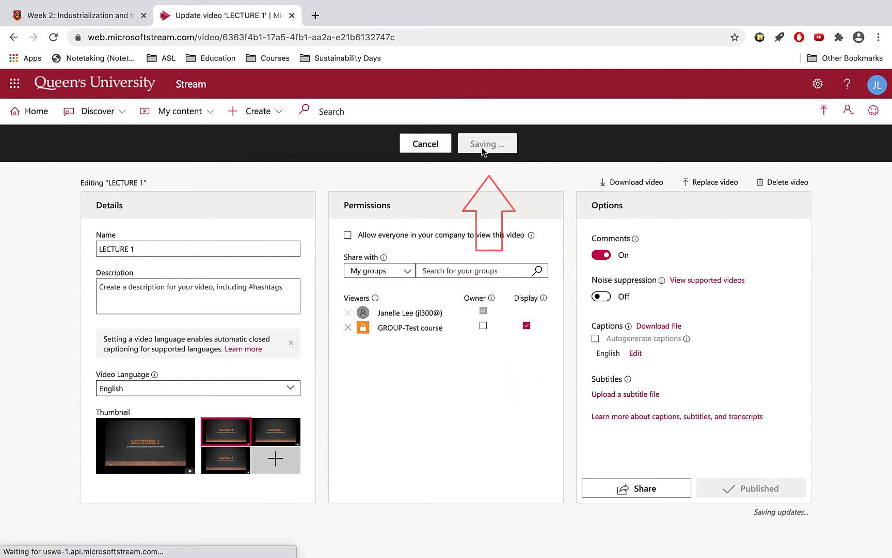
{"action": "scroll", "coordinate": [195, 429], "scroll_direction": "down", "scroll_amount": 2}
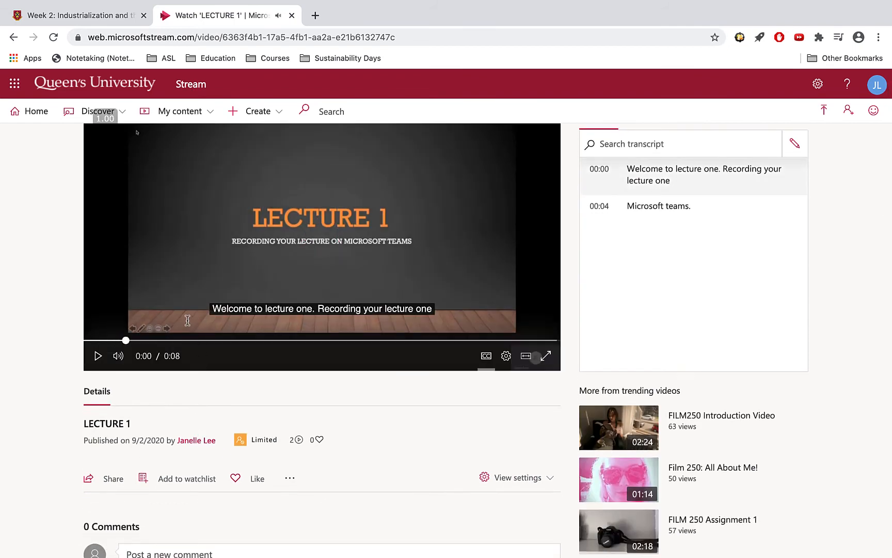
Copy the embed code of the LECTURE 1 video from its sharing options.
{"action": "left_click", "coordinate": [89, 480]}
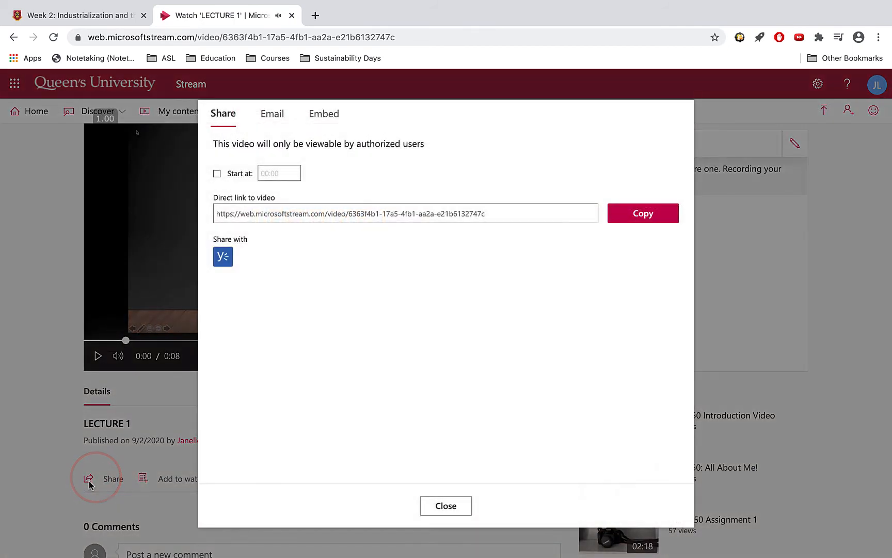
{"action": "left_click", "coordinate": [314, 117]}
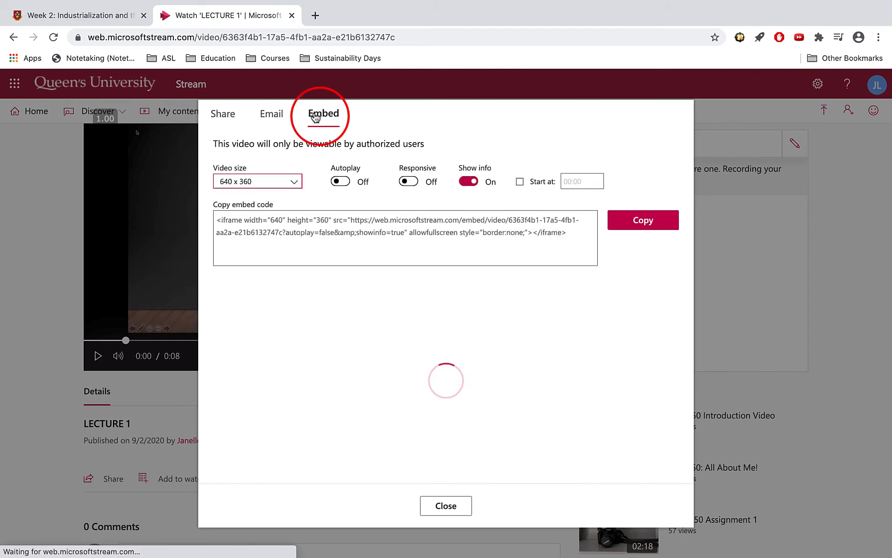
{"action": "left_click", "coordinate": [629, 227]}
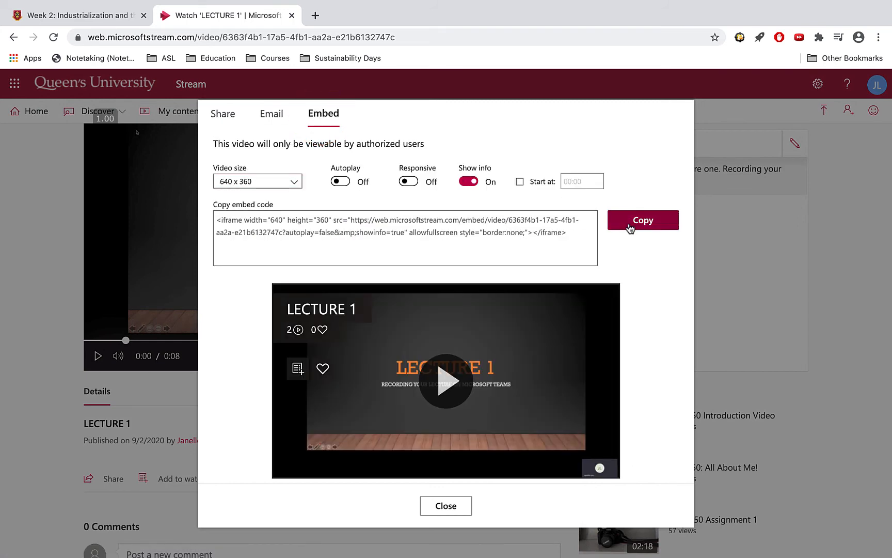
{"action": "left_click", "coordinate": [630, 228]}
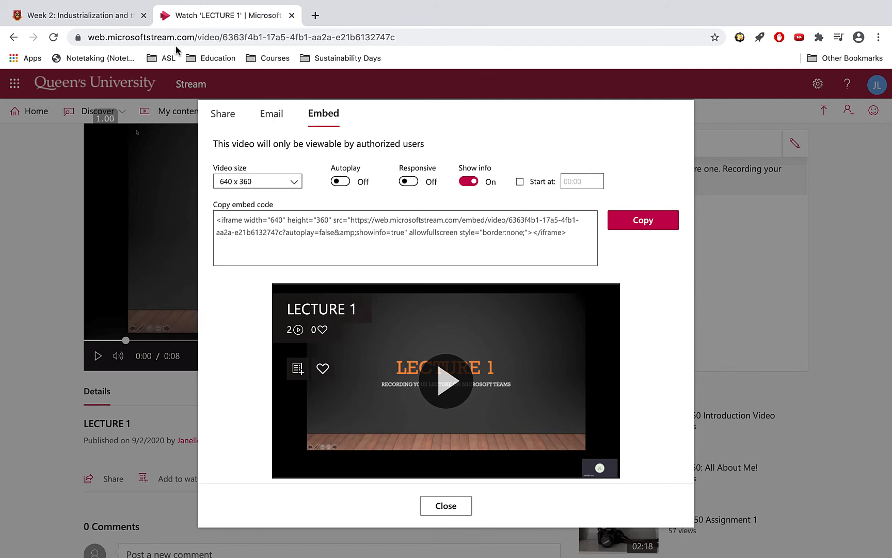
Switch to the onQ course and create a new file titled "ms stream video" in the Week 2 module.
{"action": "left_click", "coordinate": [101, 15]}
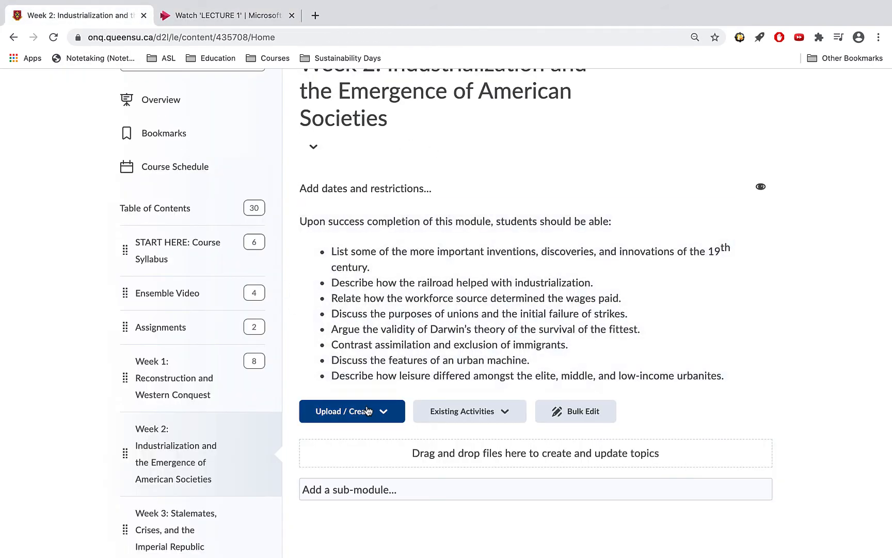
{"action": "left_click", "coordinate": [368, 411]}
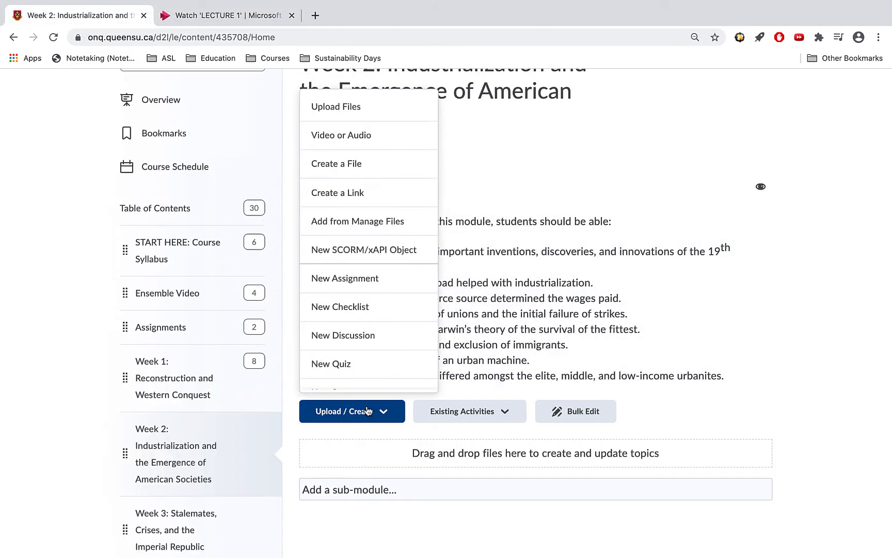
{"action": "left_click", "coordinate": [358, 170]}
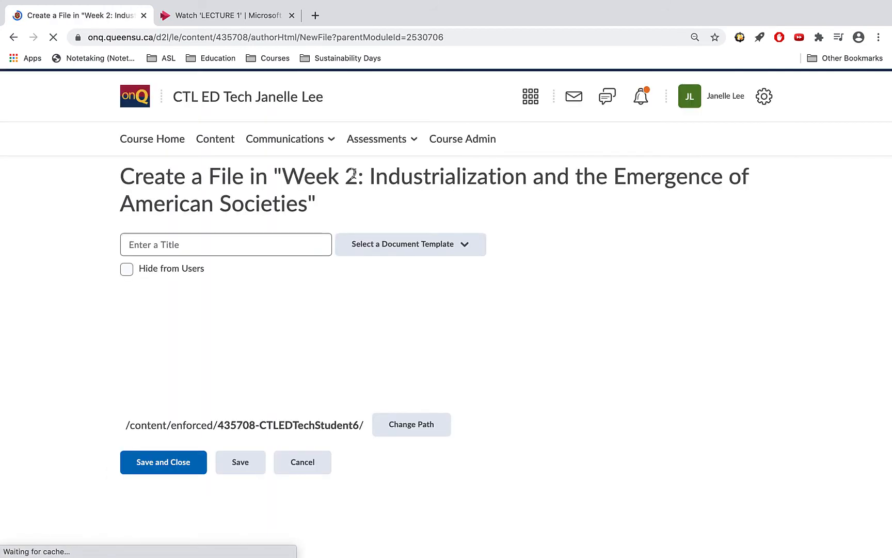
{"action": "left_click", "coordinate": [250, 249]}
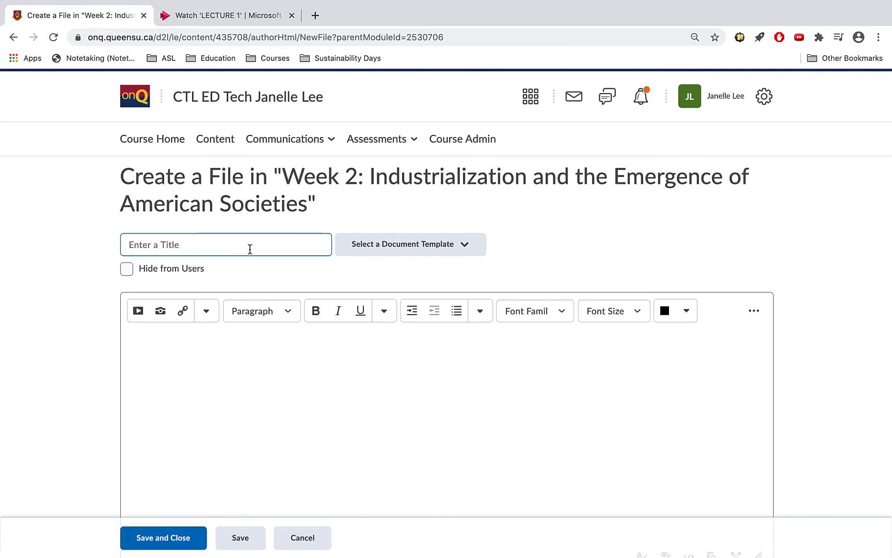
{"action": "type", "text": "ms stream video"}
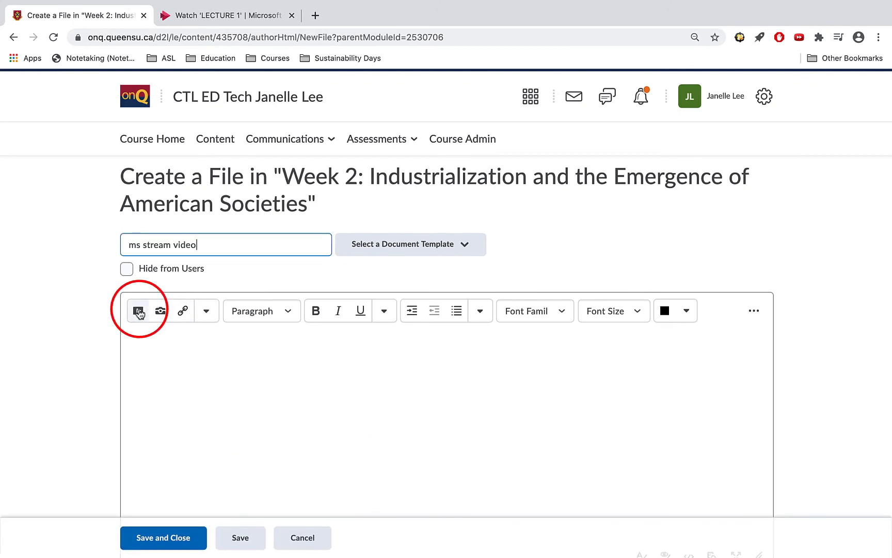
Insert the LECTURE 1 video into the file's content with the copied embed code, then save and close the file.
{"action": "left_click", "coordinate": [138, 310]}
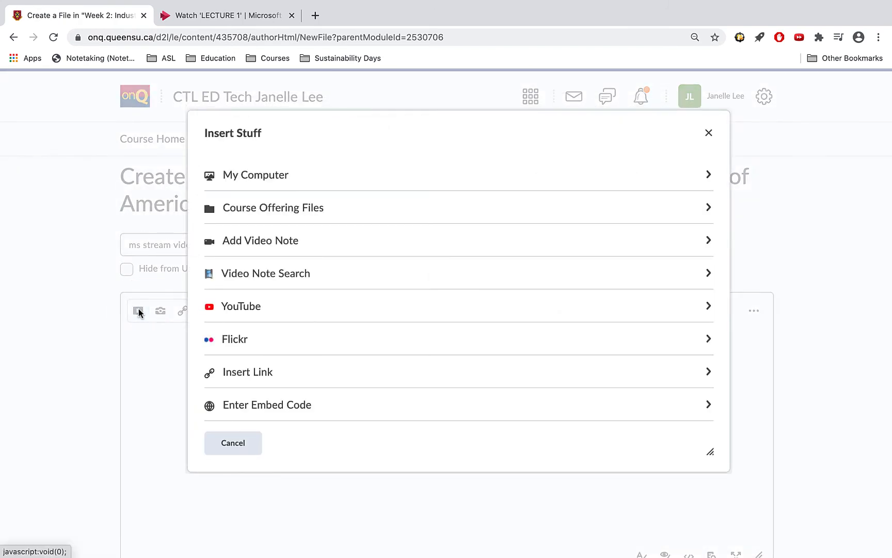
{"action": "scroll", "coordinate": [293, 387], "scroll_direction": "down", "scroll_amount": 1}
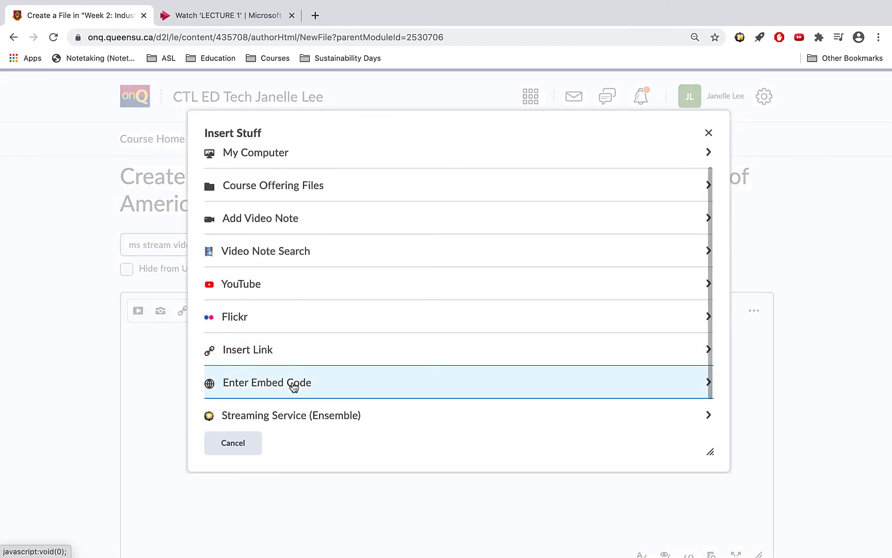
{"action": "left_click", "coordinate": [293, 384]}
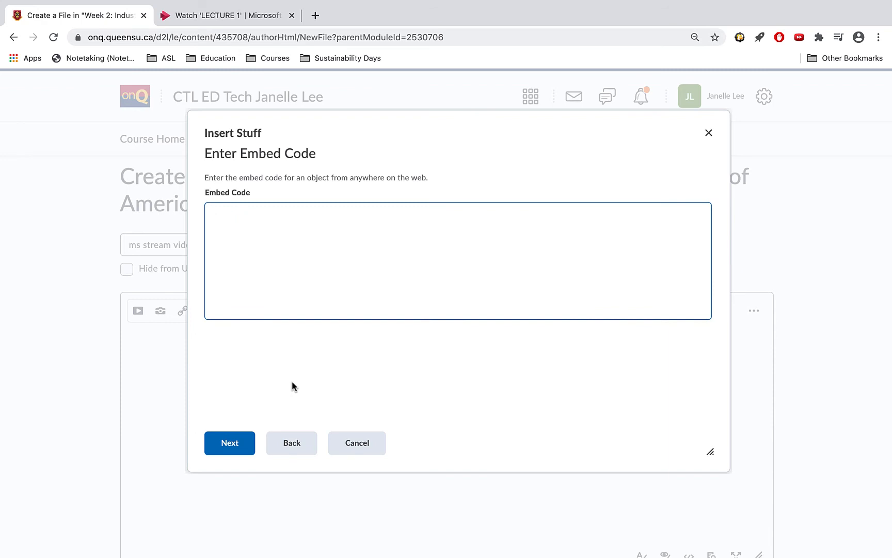
{"action": "right_click", "coordinate": [292, 250]}
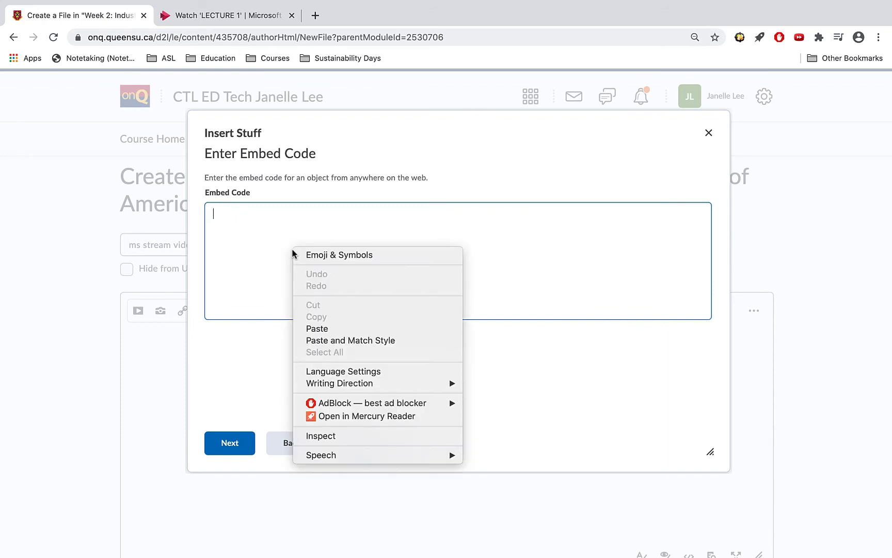
{"action": "left_click", "coordinate": [313, 328]}
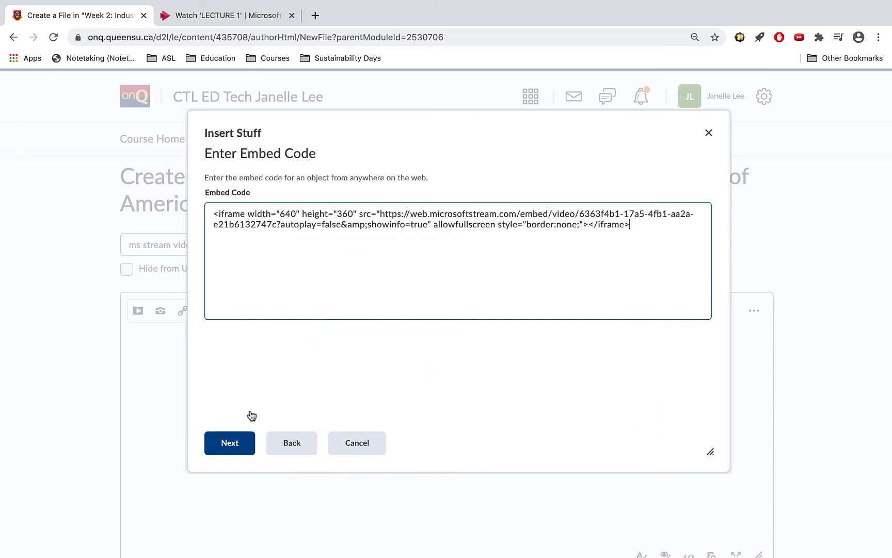
{"action": "left_click", "coordinate": [229, 445]}
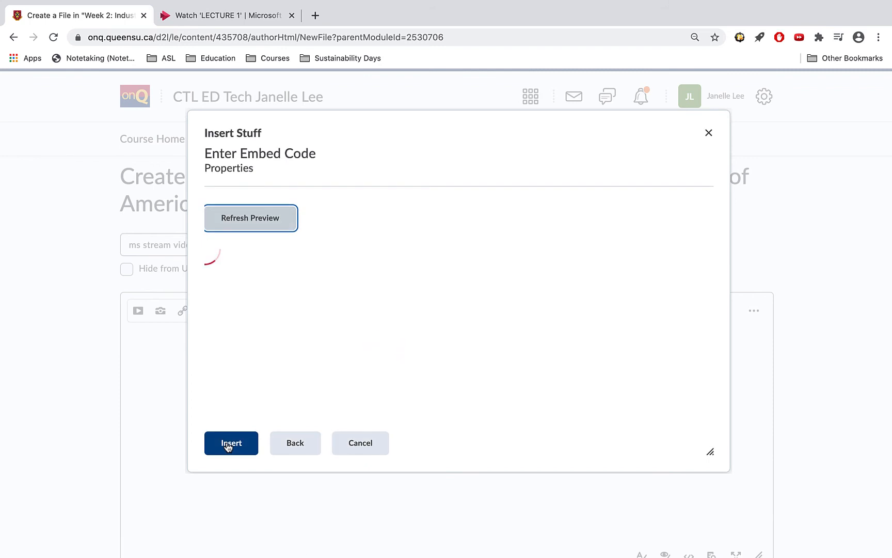
{"action": "scroll", "coordinate": [353, 358], "scroll_direction": "down", "scroll_amount": 1}
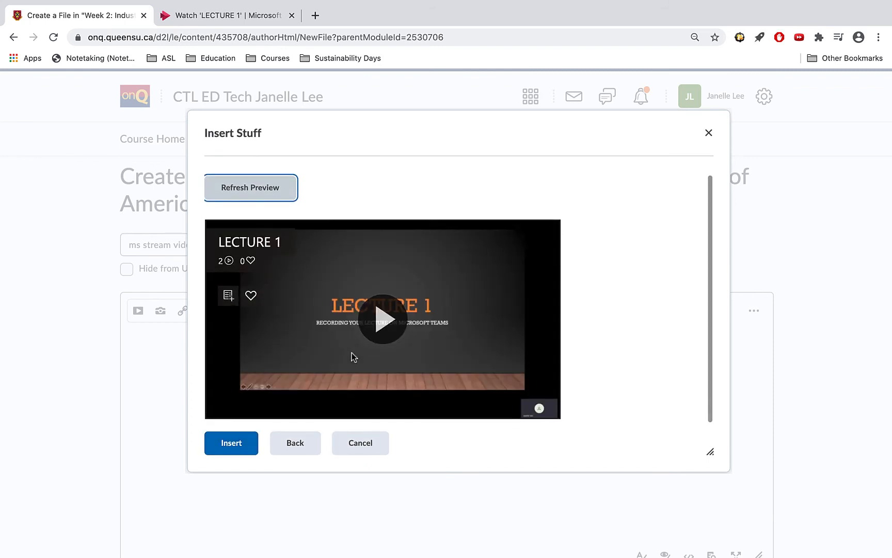
{"action": "left_click", "coordinate": [231, 443]}
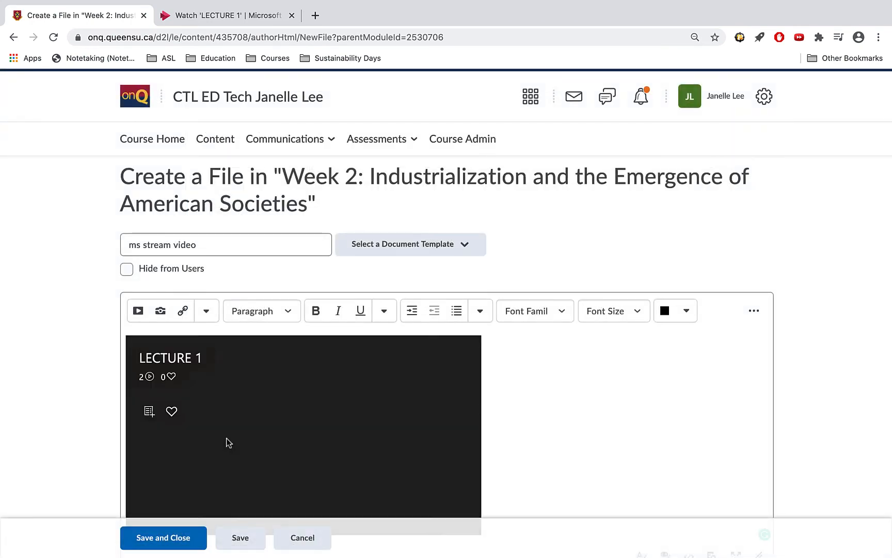
{"action": "left_click", "coordinate": [178, 535]}
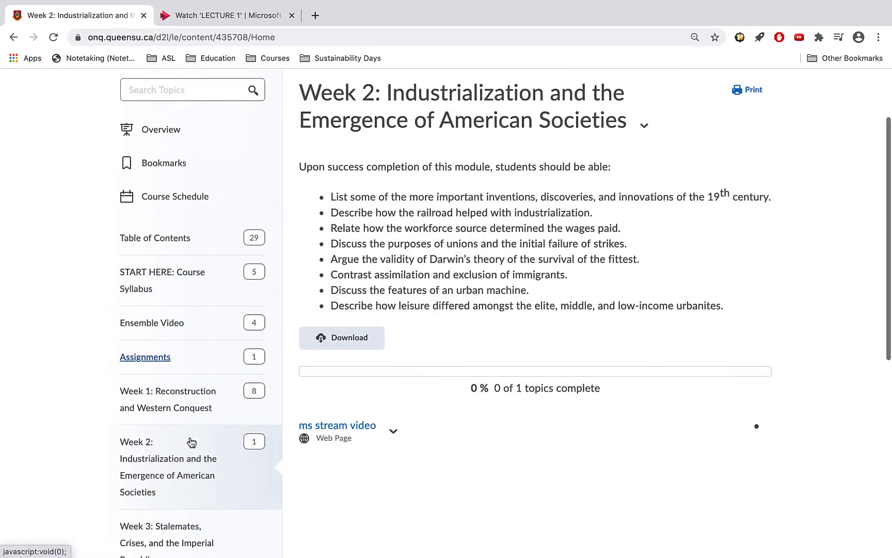
Download the "ms stream video" web page from the Week 2 module's topics.
{"action": "scroll", "coordinate": [191, 444], "scroll_direction": "down", "scroll_amount": 5}
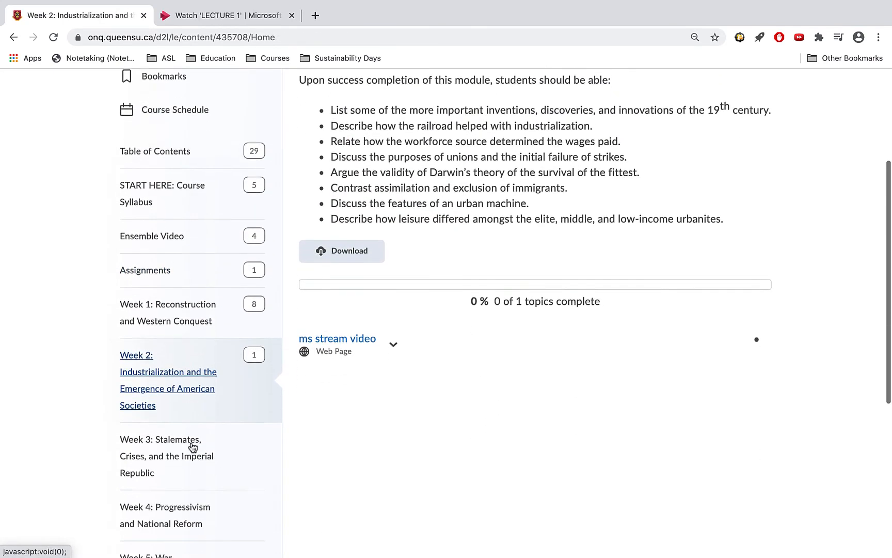
{"action": "scroll", "coordinate": [192, 447], "scroll_direction": "down", "scroll_amount": 2}
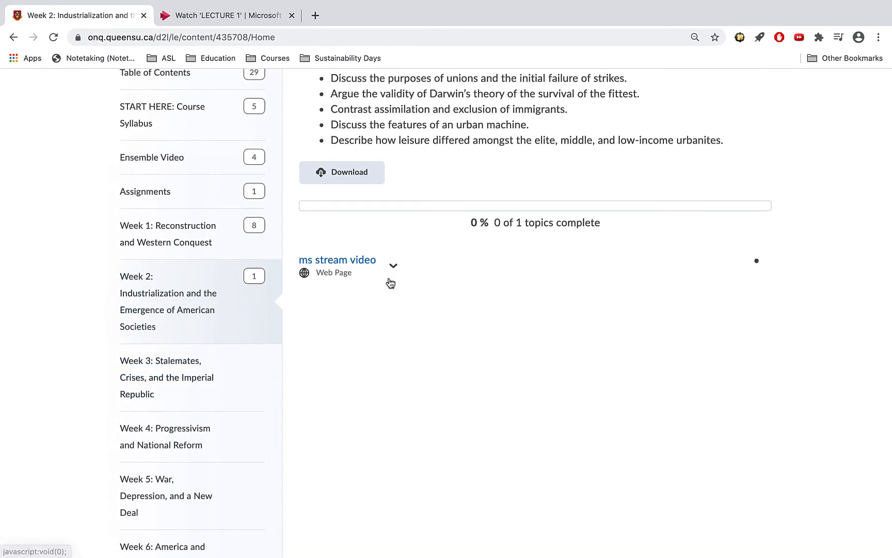
{"action": "left_click", "coordinate": [394, 273]}
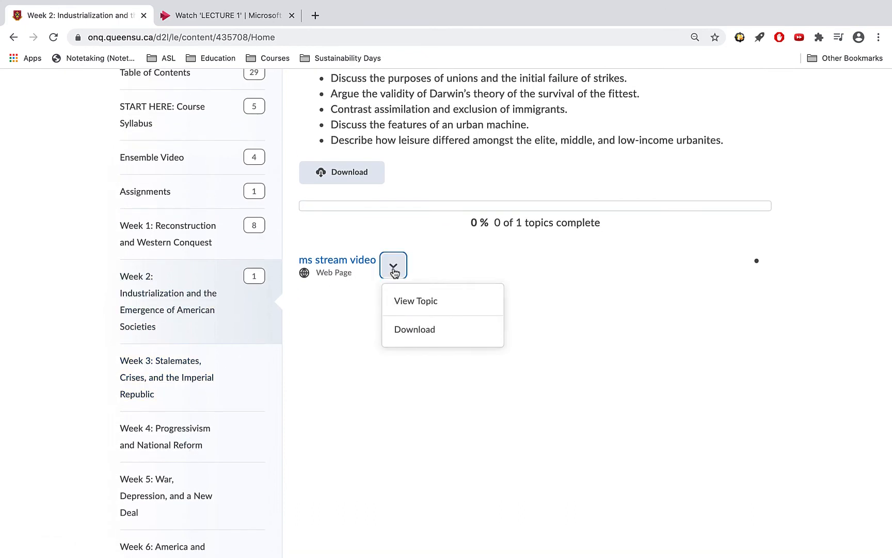
{"action": "left_click", "coordinate": [402, 337]}
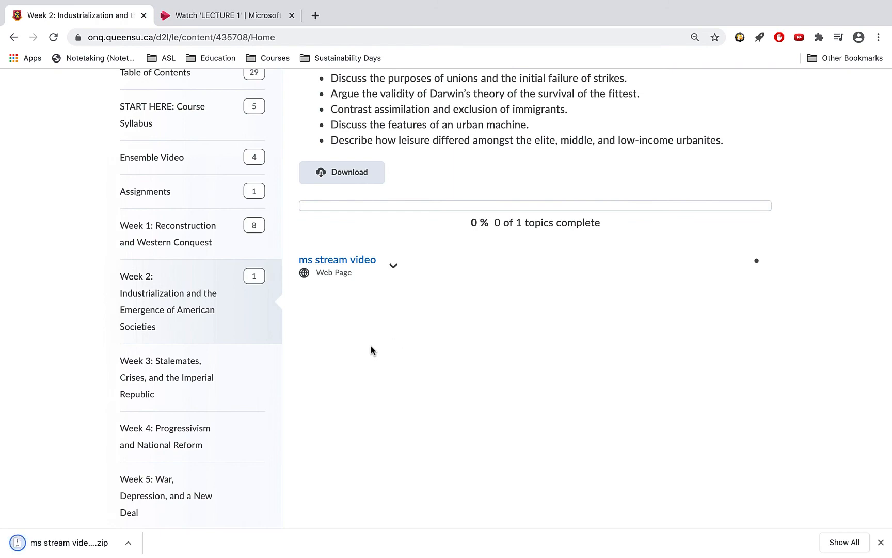
Open the downloaded ms stream video1.html file in the browser and play the embedded LECTURE 1 video.
{"action": "left_click", "coordinate": [97, 543]}
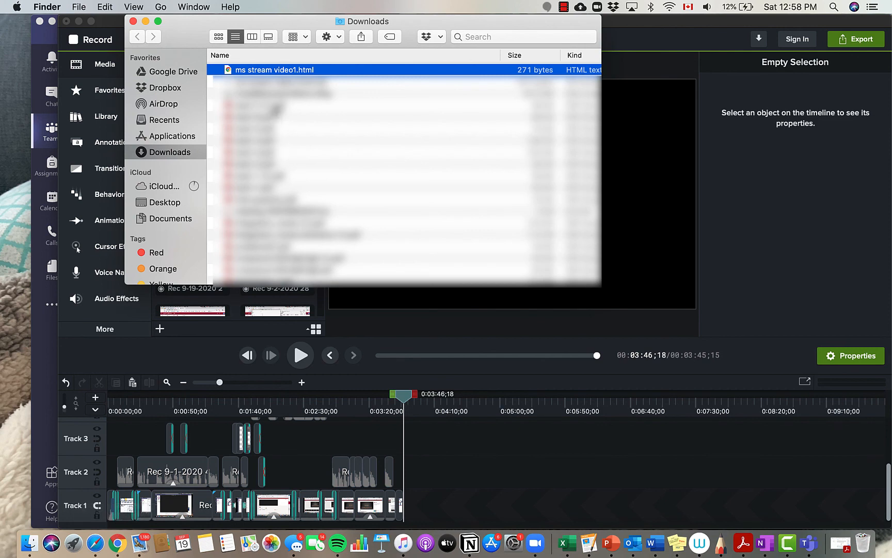
{"action": "double_click", "coordinate": [292, 71]}
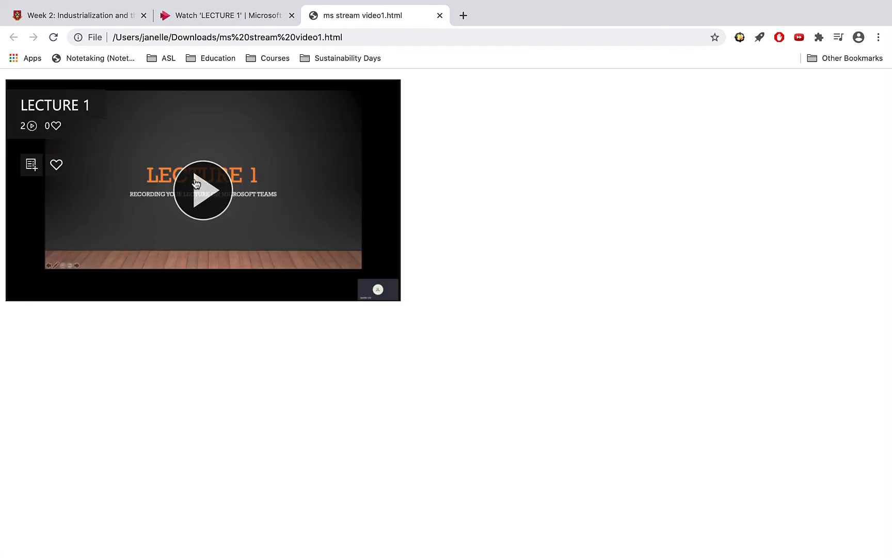
{"action": "left_click", "coordinate": [190, 187]}
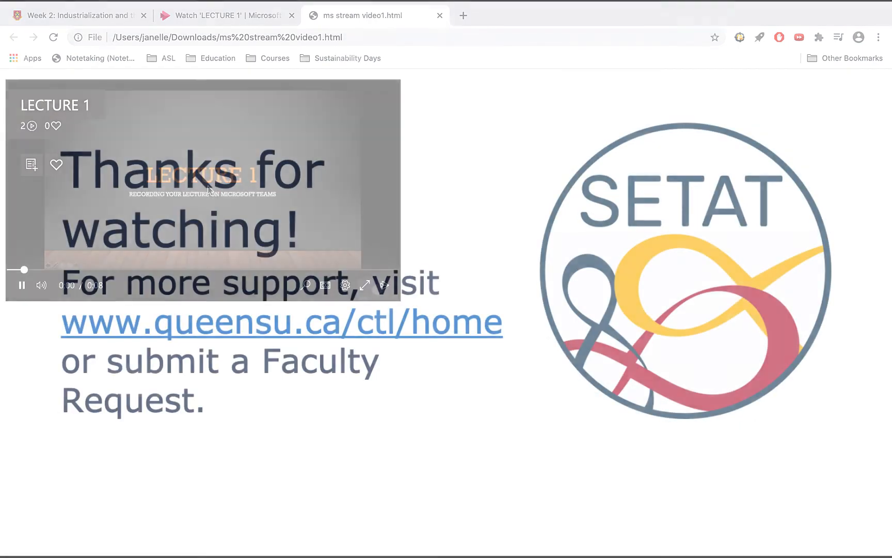